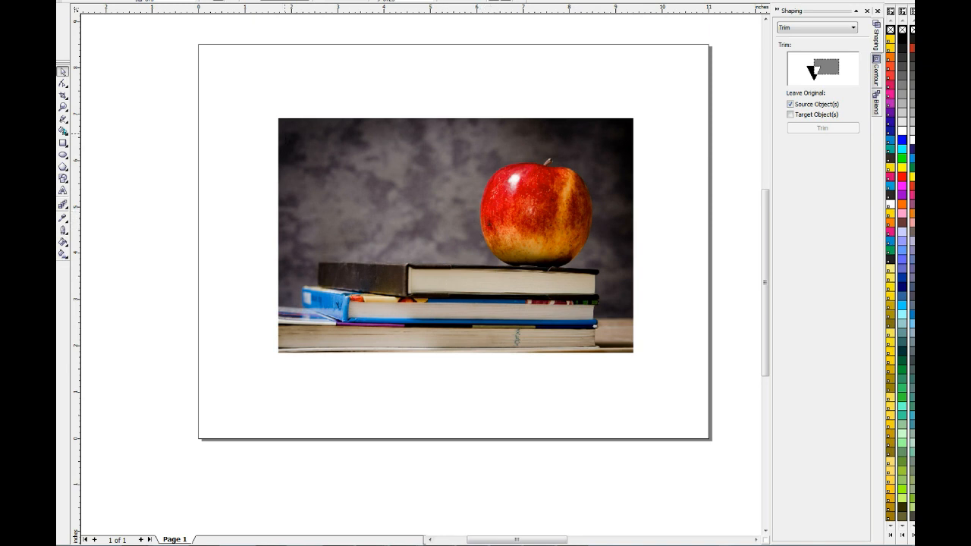
Step: Try reshaping the photo's edge with the Shape tool, pulling its upper-left corner to the books and a new node to the apple's base
click(63, 83)
click(346, 128)
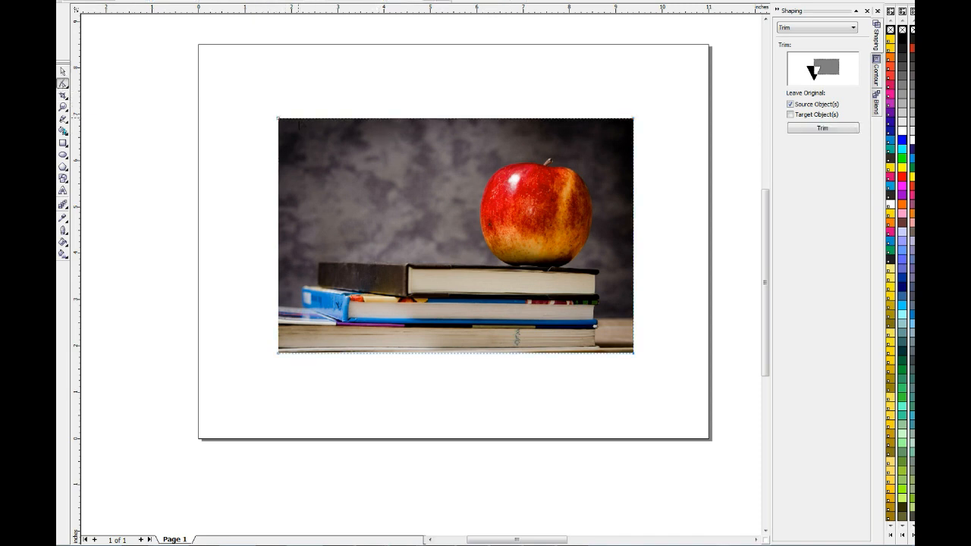
drag(279, 119, 322, 240)
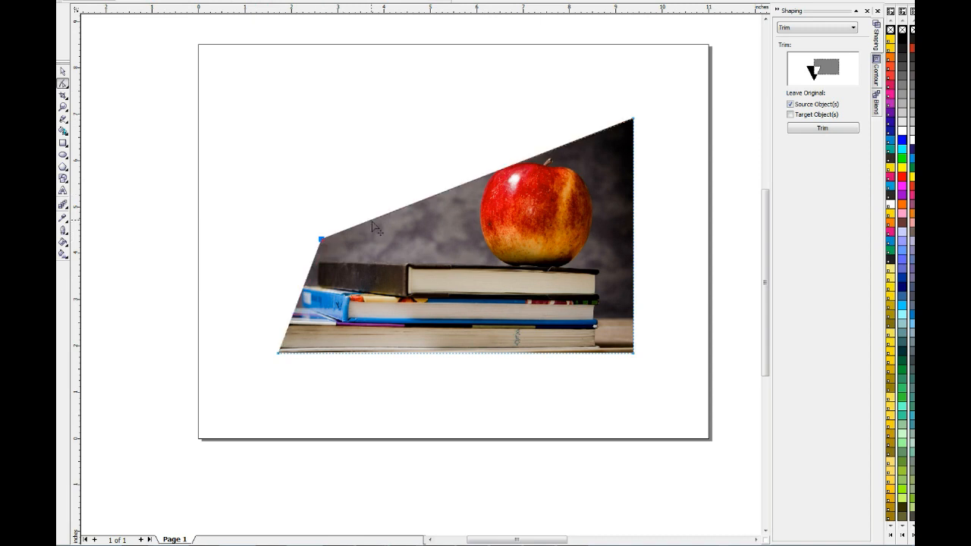
drag(377, 220, 507, 267)
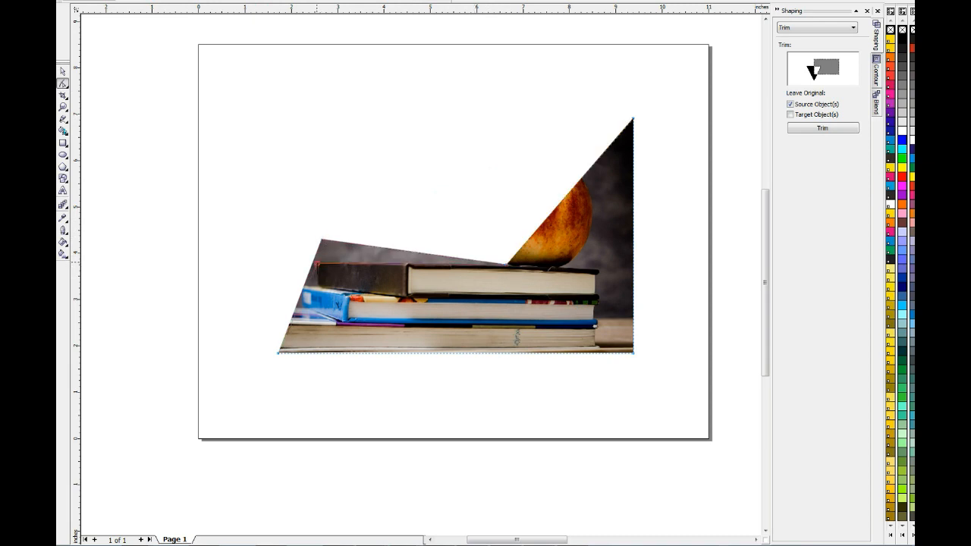
drag(318, 261, 317, 261)
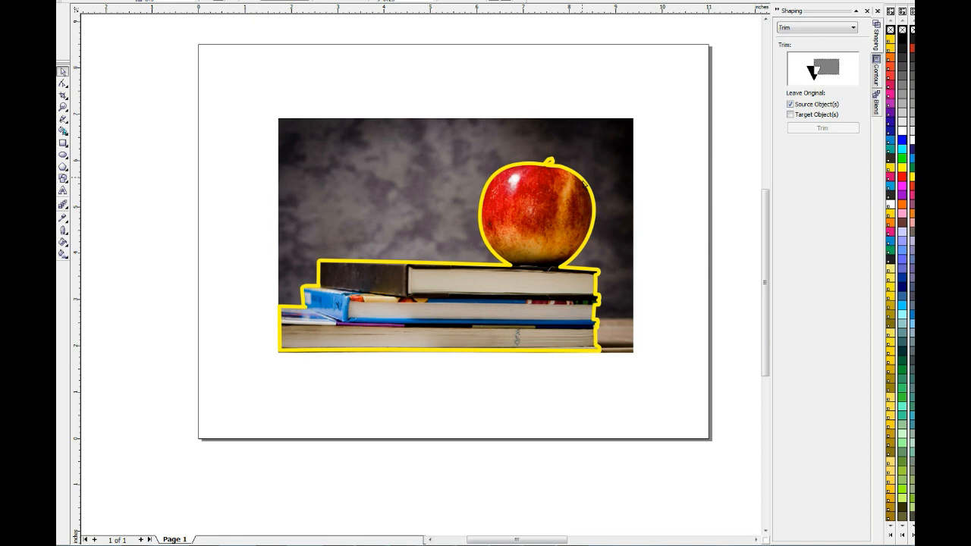
Step: Try placing the photo inside the yellow apple-and-books outline as a PowerClip container
click(630, 143)
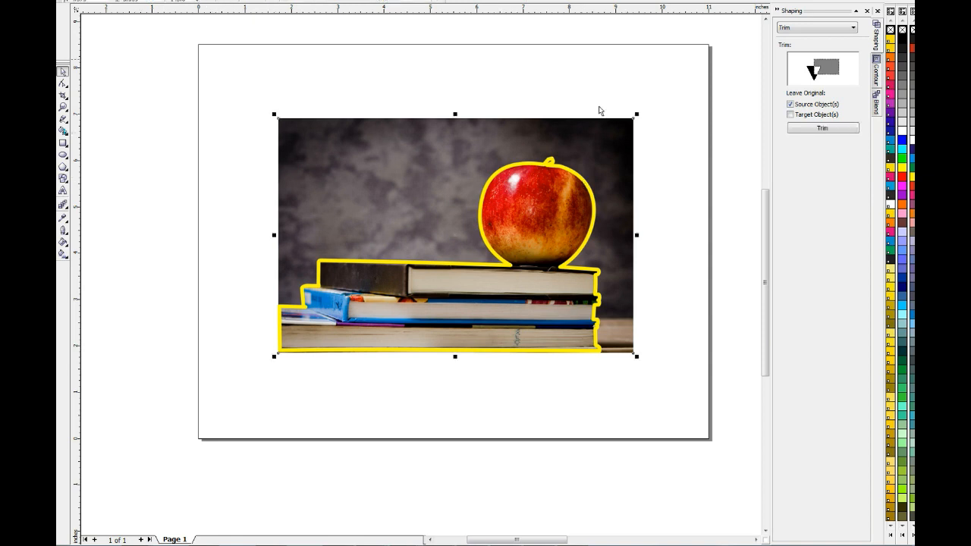
click(220, 0)
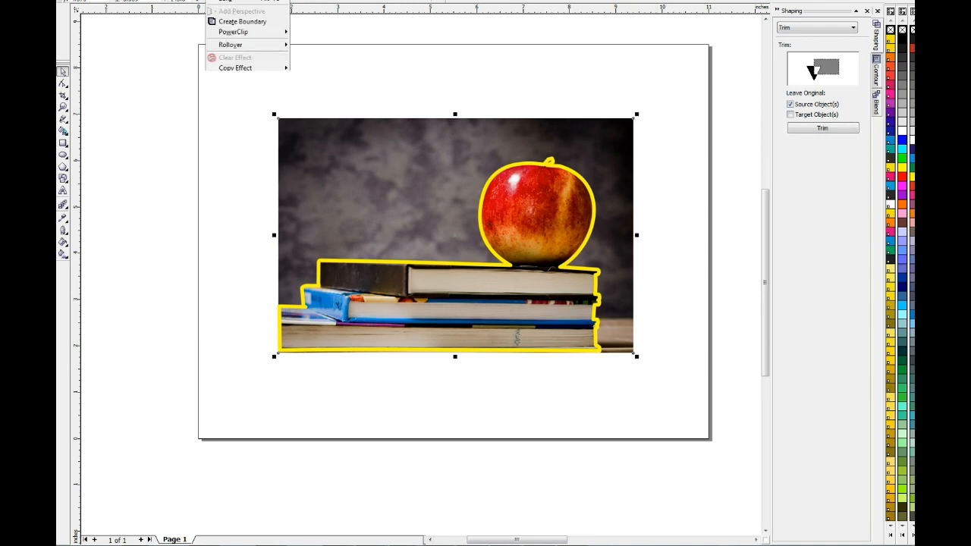
mouse_move(250, 112)
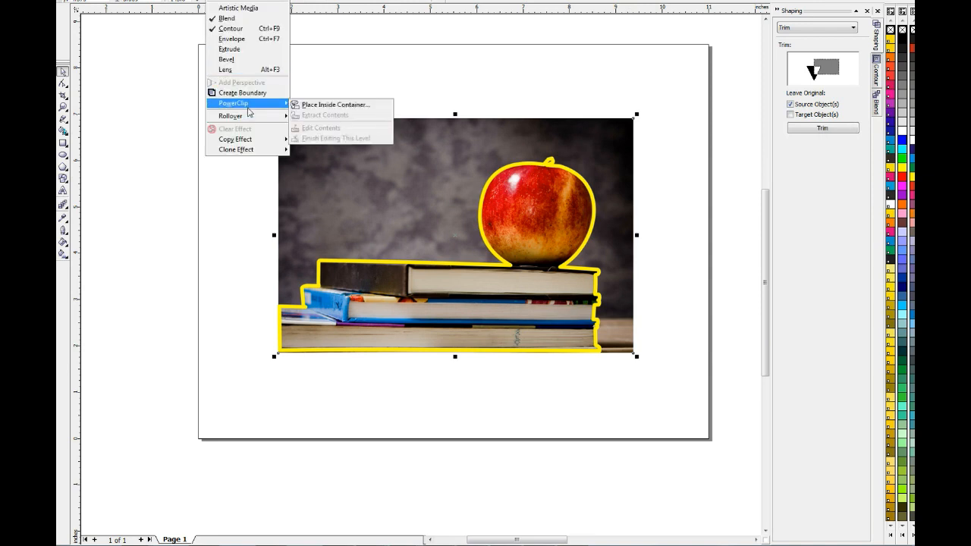
click(334, 105)
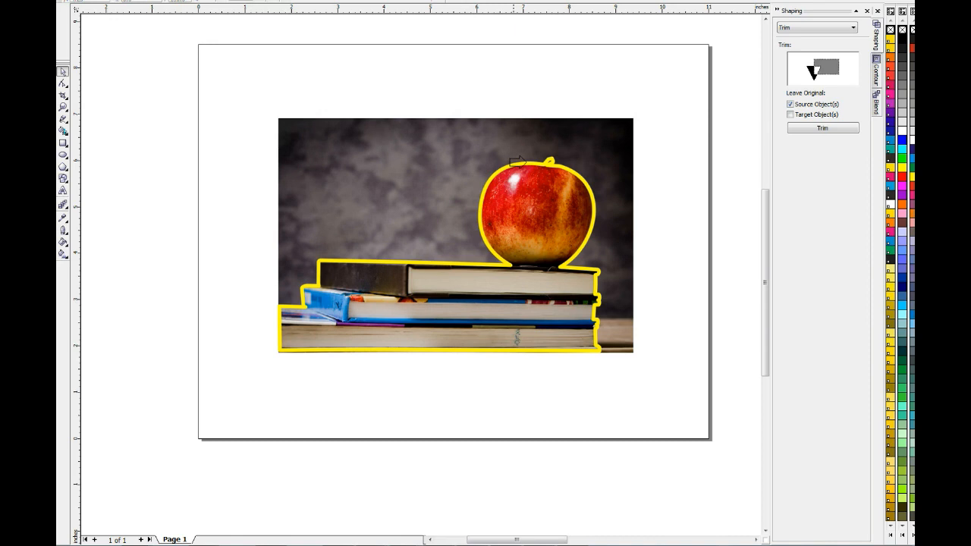
click(531, 175)
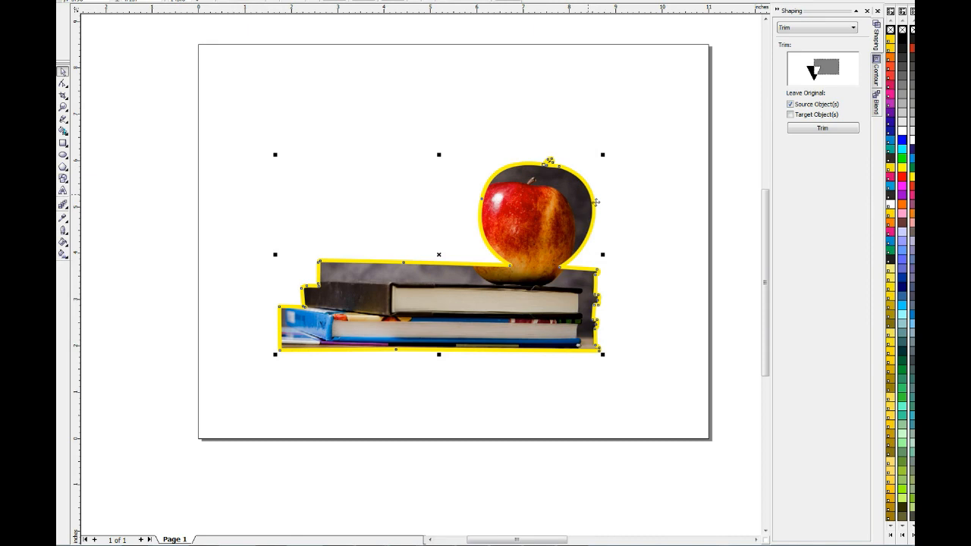
click(672, 206)
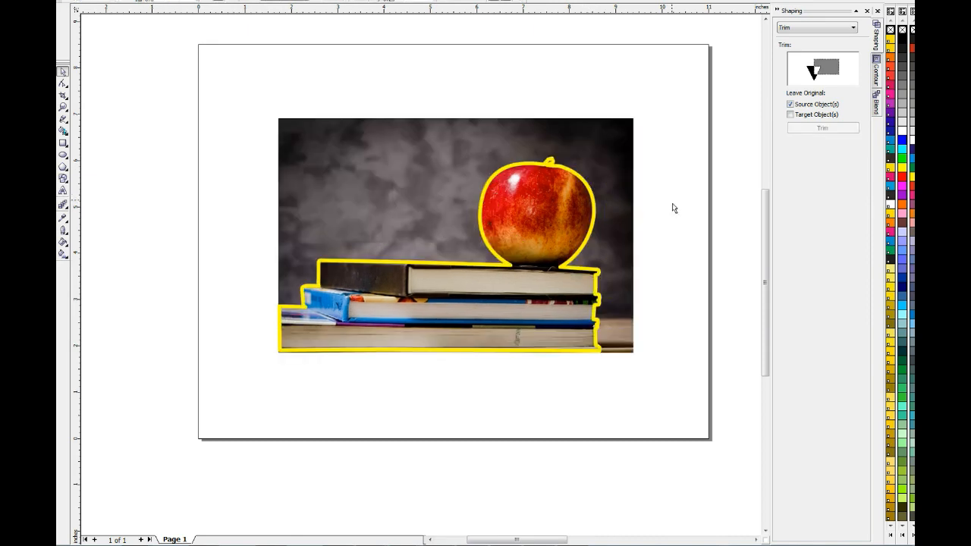
Step: Remove the outline colour from the traced apple-and-books shape and fill the shape yellow
click(578, 177)
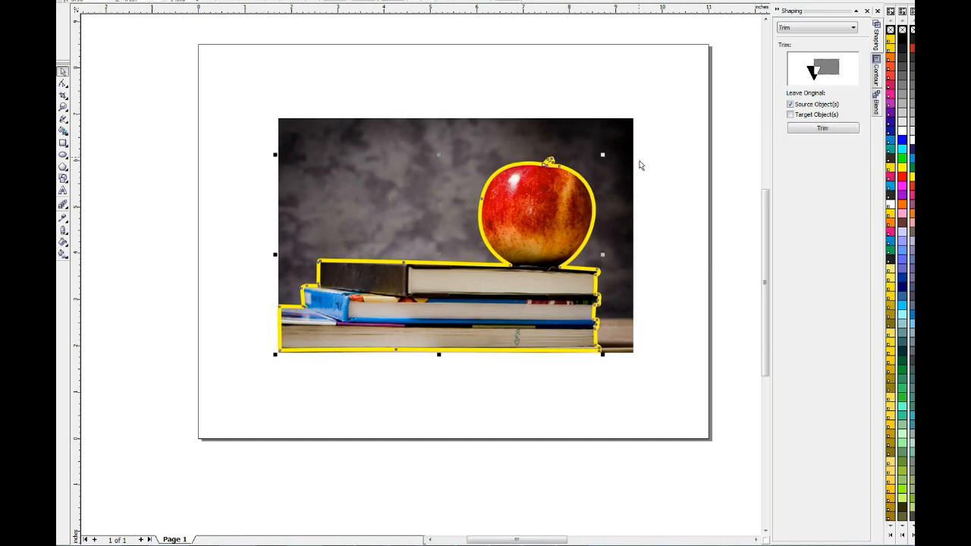
click(851, 129)
right_click(903, 31)
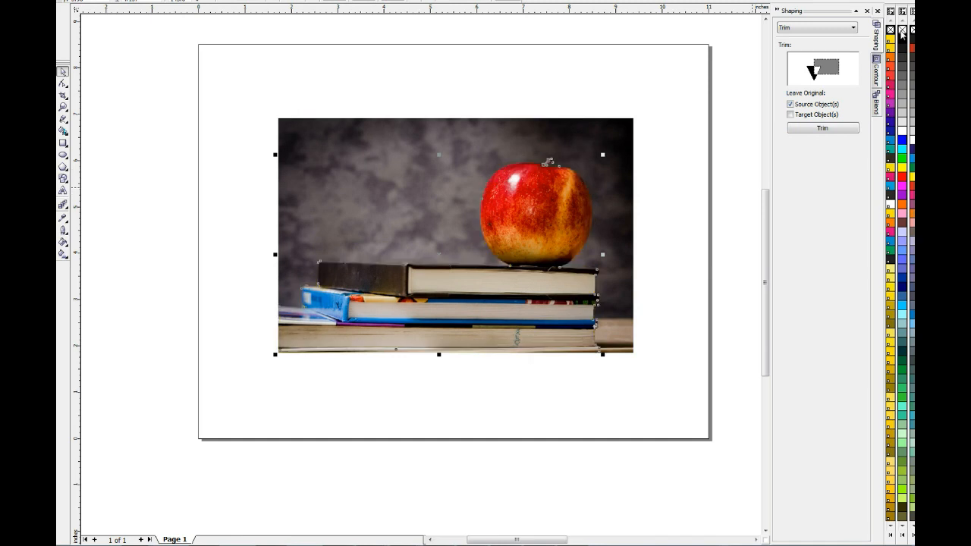
click(912, 178)
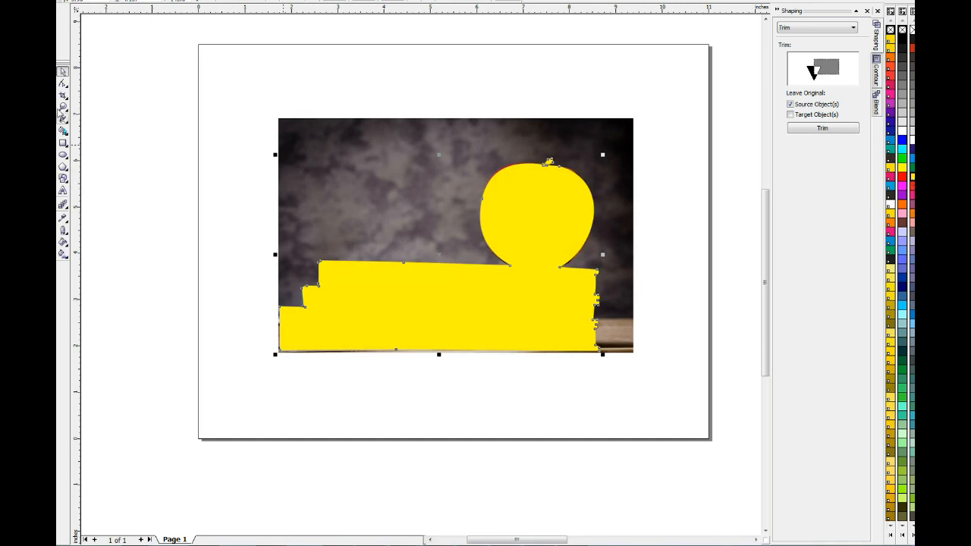
Step: Draw a blue-filled rectangle slightly larger than the photo around it and place it directly behind the yellow silhouette
click(63, 143)
drag(368, 245, 666, 373)
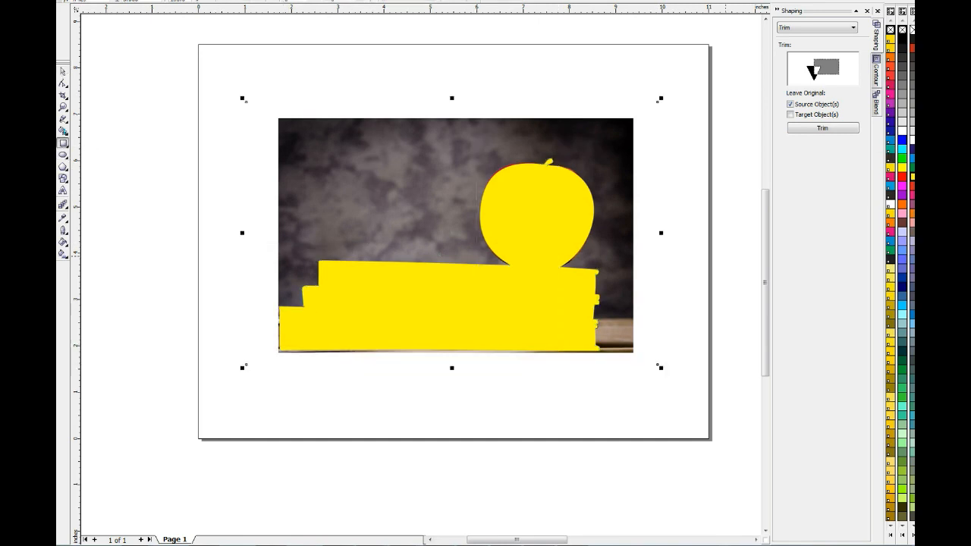
click(913, 158)
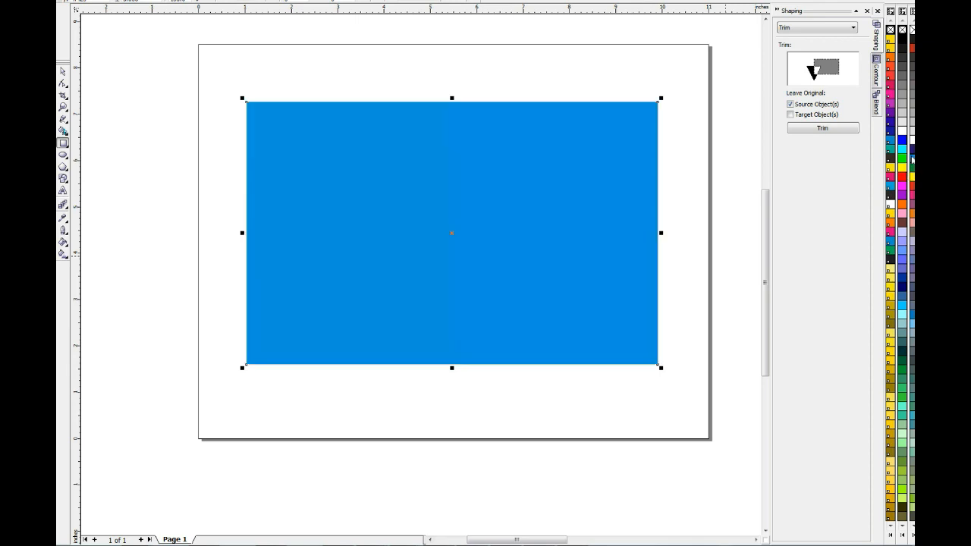
key(shift+Page_Down)
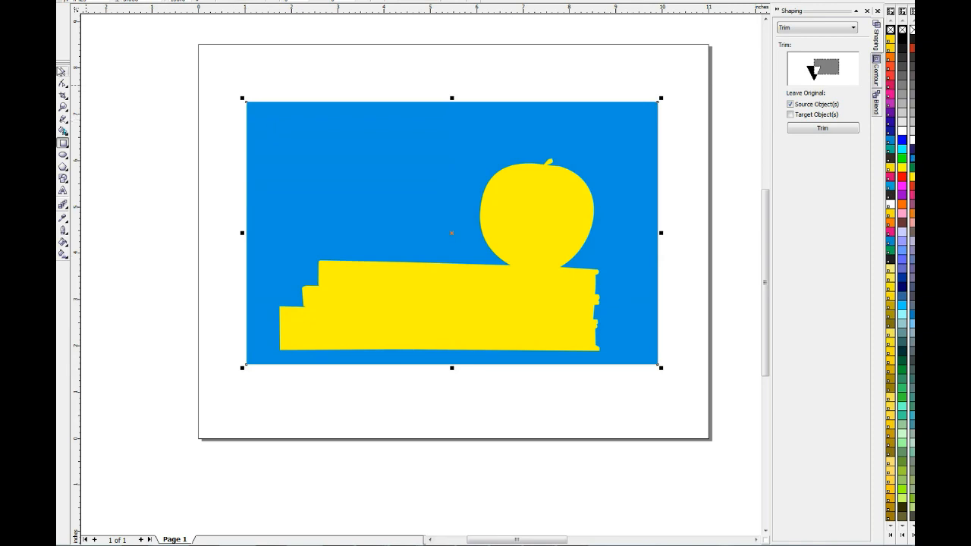
Step: Combine the blue rectangle with the yellow silhouette into a single shape
click(63, 70)
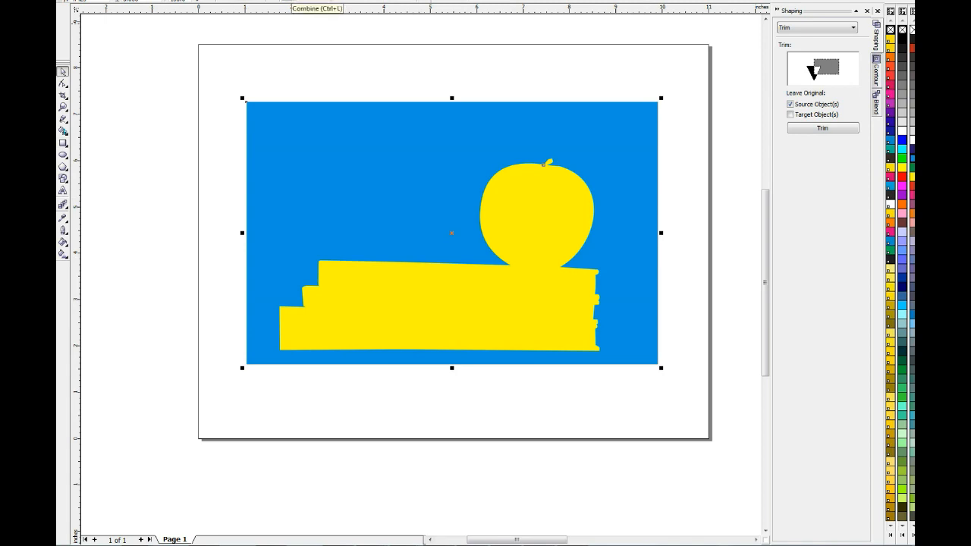
key(ctrl+l)
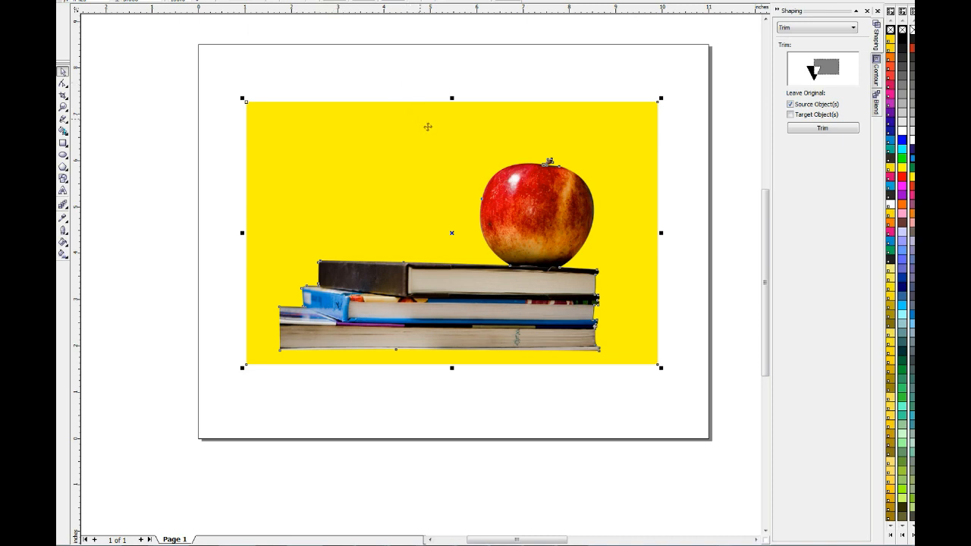
Step: Try moving the combined shape up and to the left off the photo, and undo the move
drag(428, 127, 369, 82)
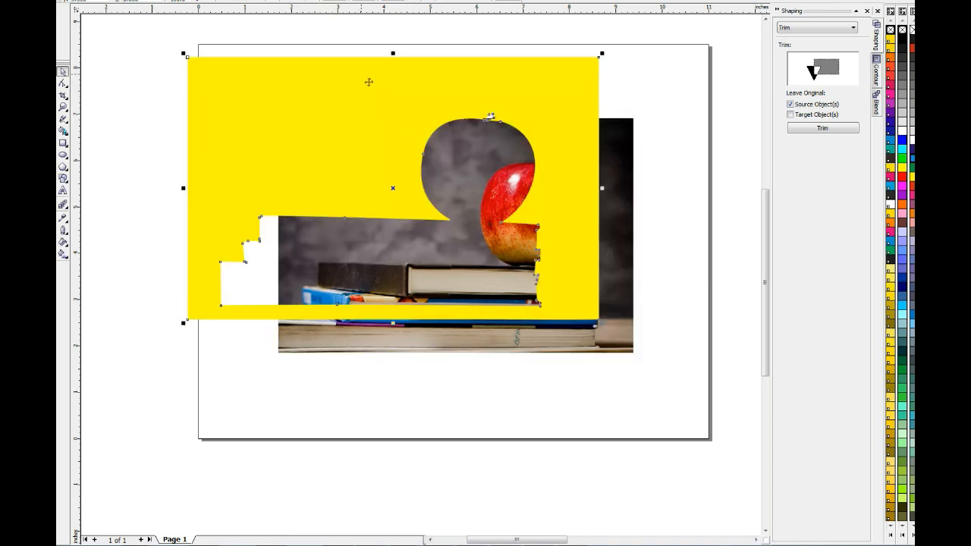
key(ctrl+z)
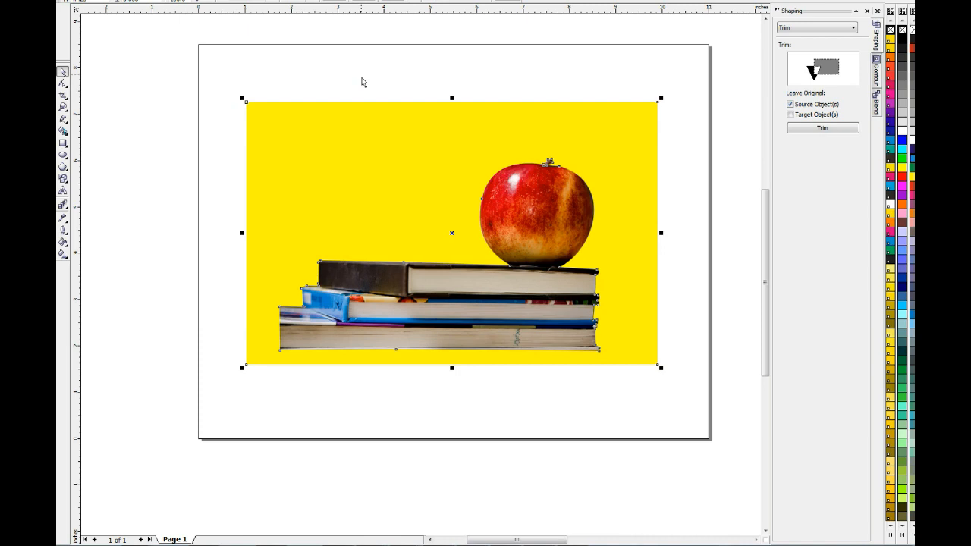
Step: Examine the combined shape's nodes around the apple's stem and sides with the Shape tool
click(419, 92)
click(456, 120)
click(63, 83)
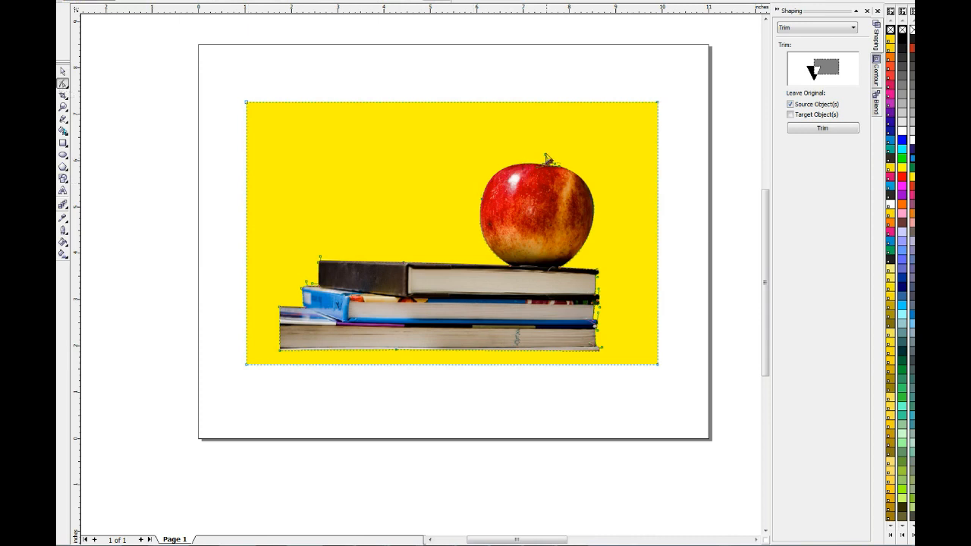
drag(541, 149, 563, 168)
drag(464, 191, 622, 215)
click(615, 239)
click(62, 72)
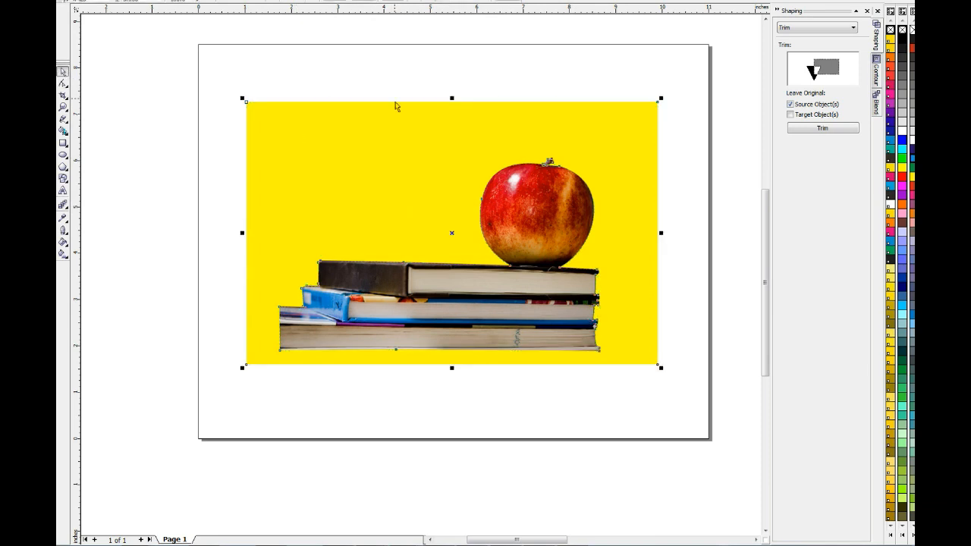
Step: Slide the combined yellow shape sideways to check the cutout against the photo, and undo the shift
key(Escape)
drag(368, 121, 368, 122)
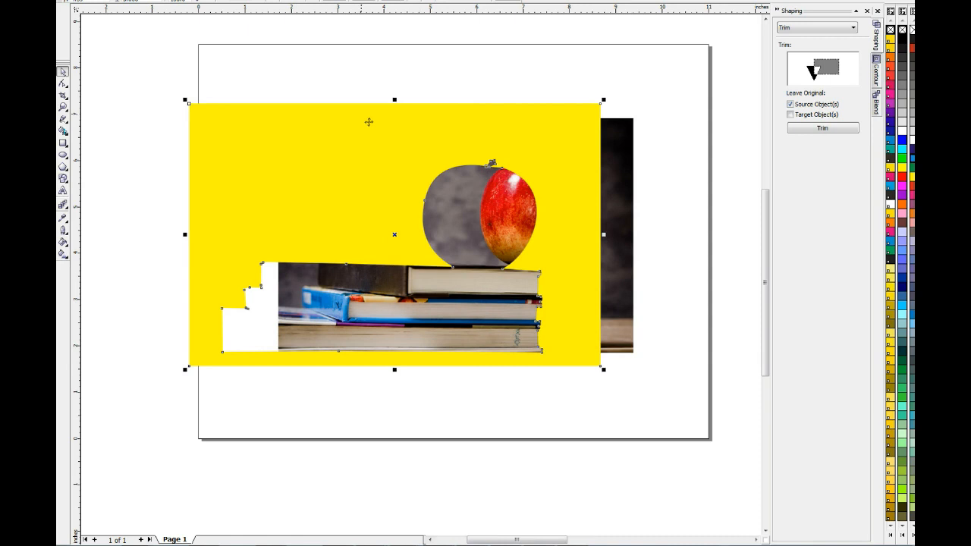
key(ctrl+z)
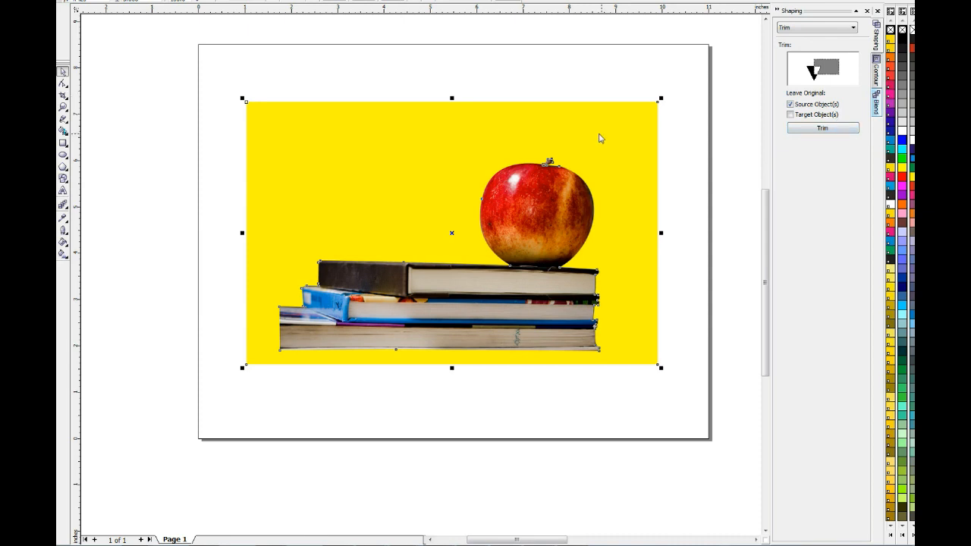
Step: Trim the photo with the combined yellow shape, and delete the yellow shape to isolate the apple and books
click(820, 129)
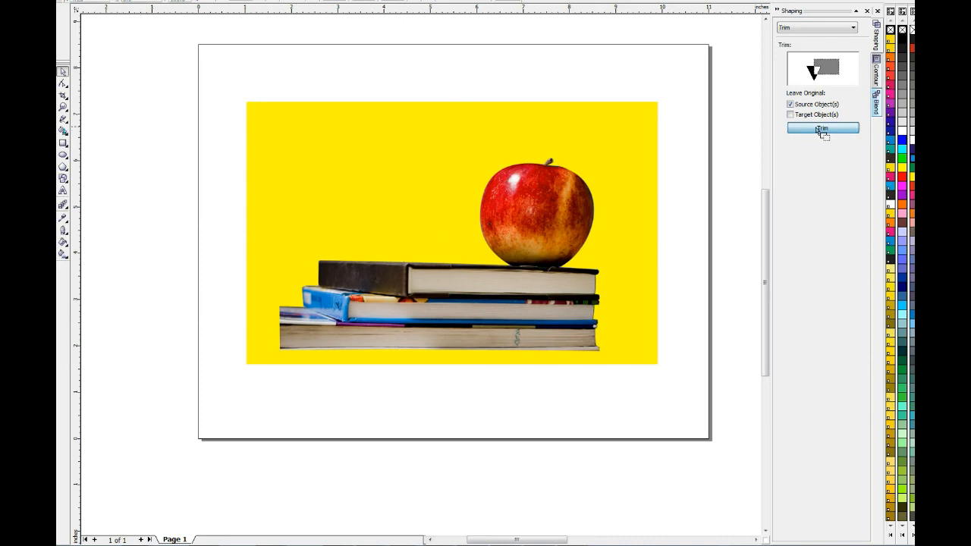
click(579, 185)
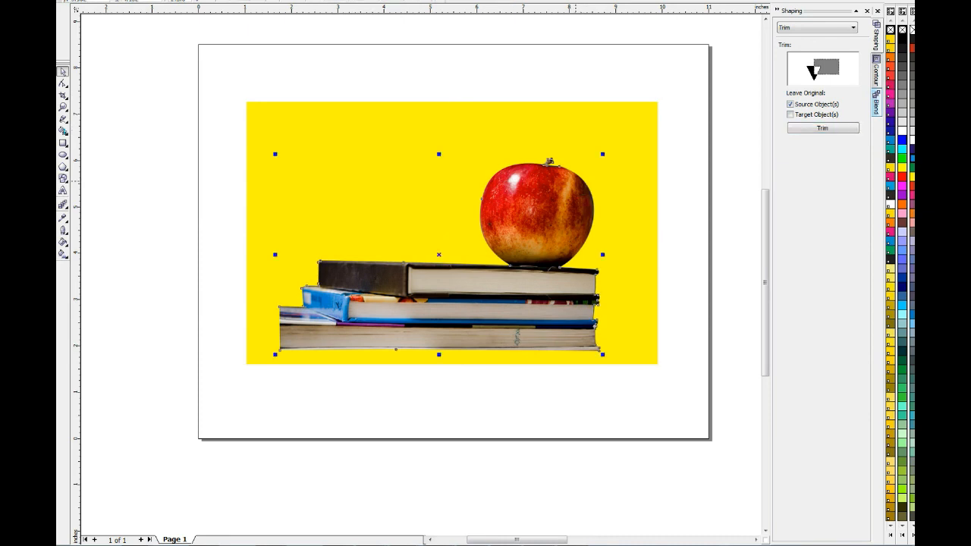
click(592, 120)
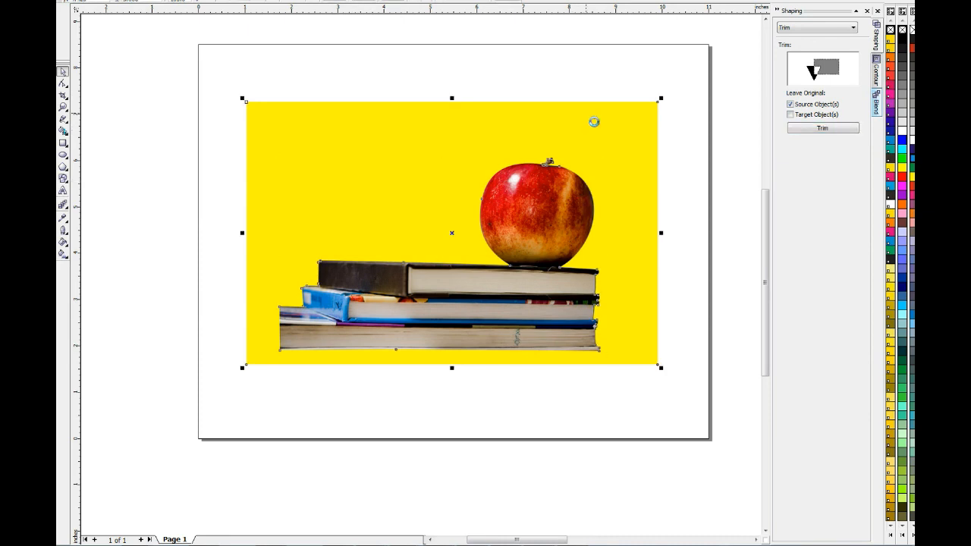
key(Delete)
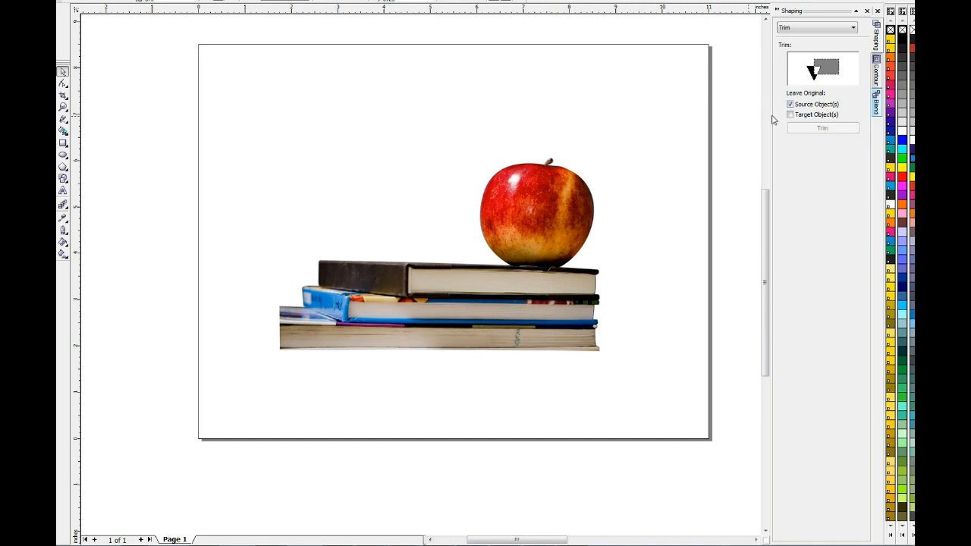
click(568, 199)
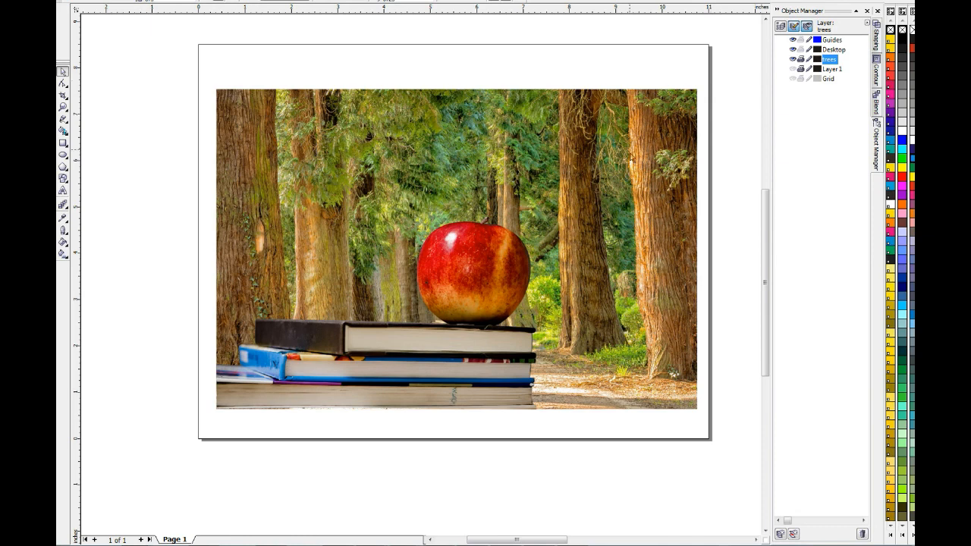
Step: Try moving the apple-and-books cutout over the forest photo, and undo the move
click(497, 239)
drag(504, 241, 464, 270)
key(ctrl+z)
click(458, 134)
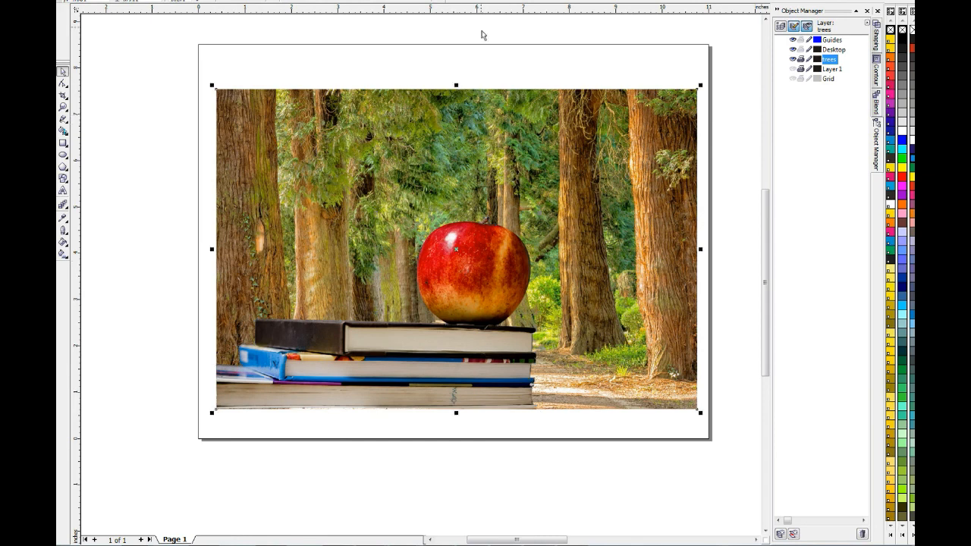
click(484, 62)
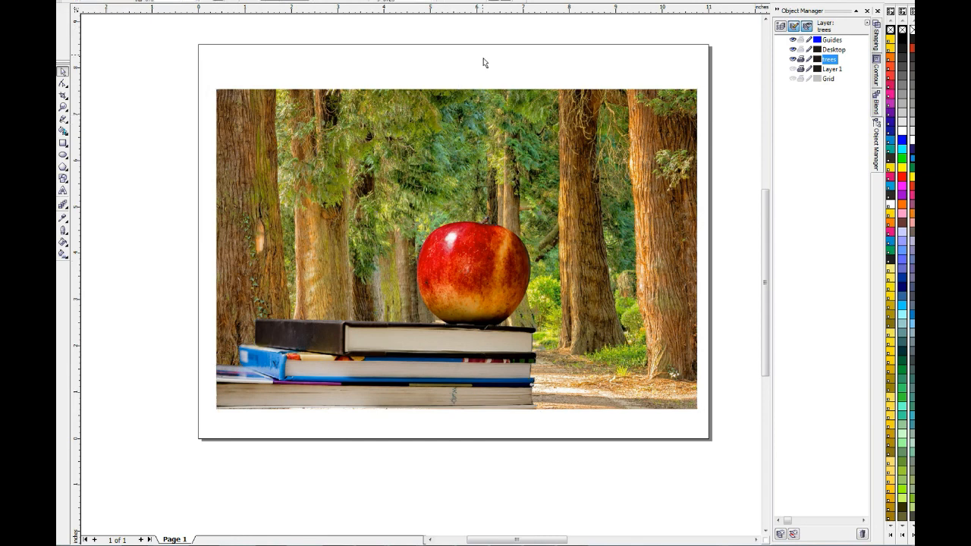